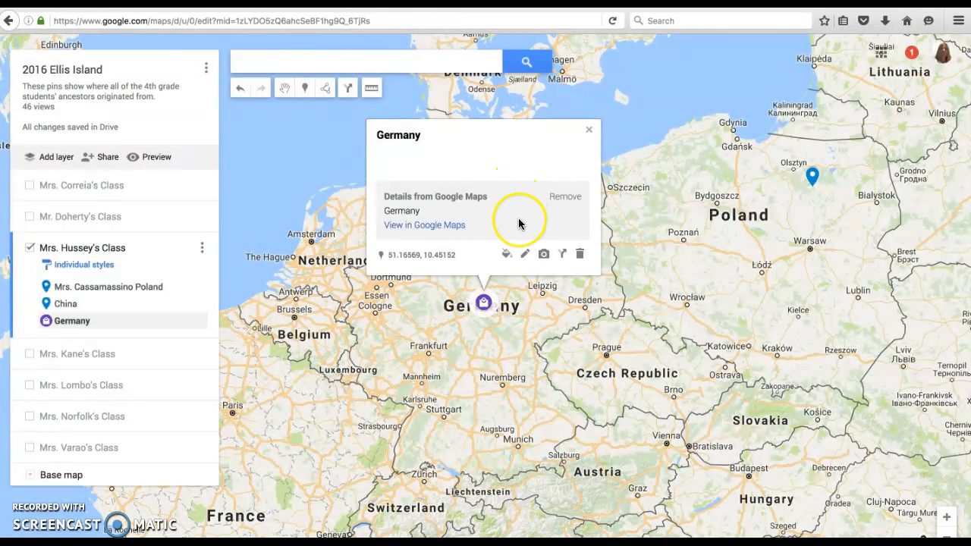
Rename the Germany pin by adding the student's first name and last initial before Germany, and save.
{"action": "left_click", "coordinate": [525, 256]}
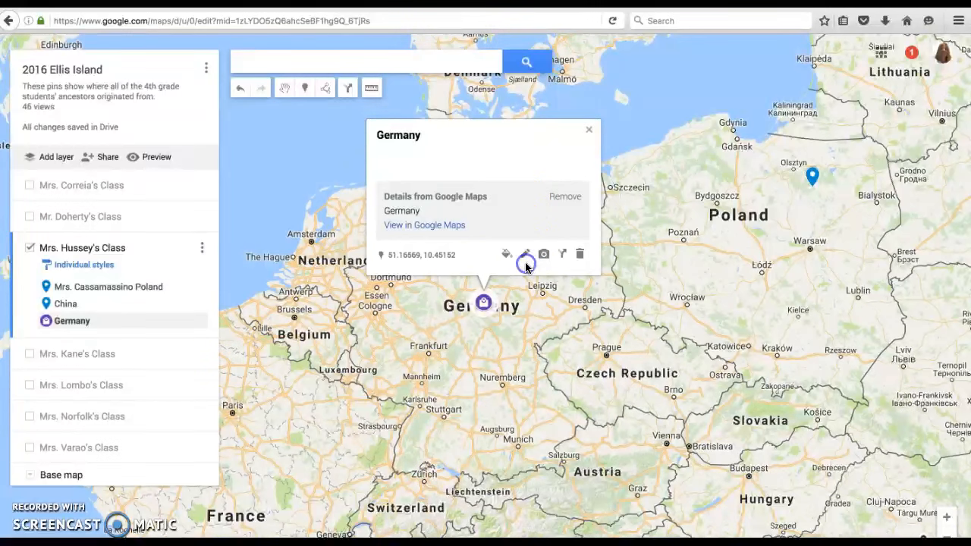
{"action": "left_click", "coordinate": [524, 255]}
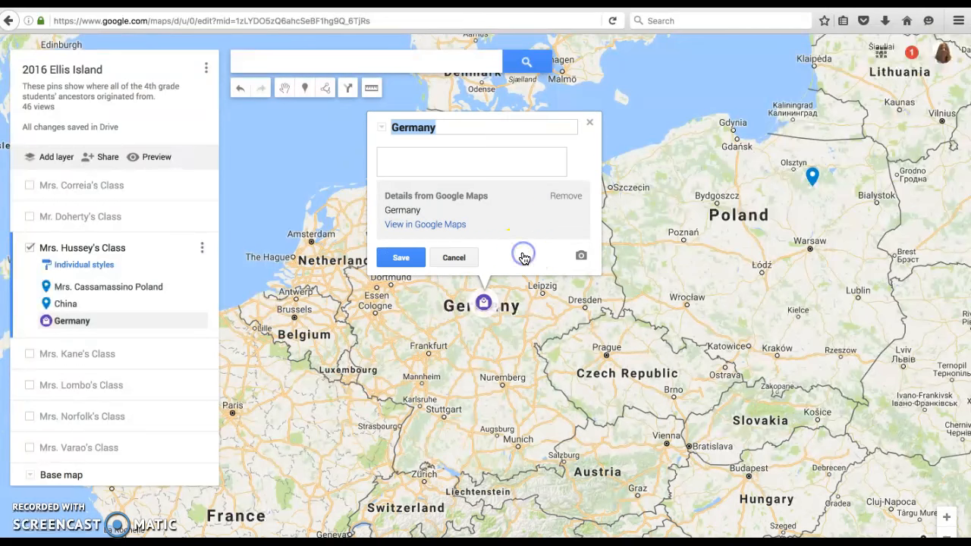
{"action": "left_click", "coordinate": [390, 127]}
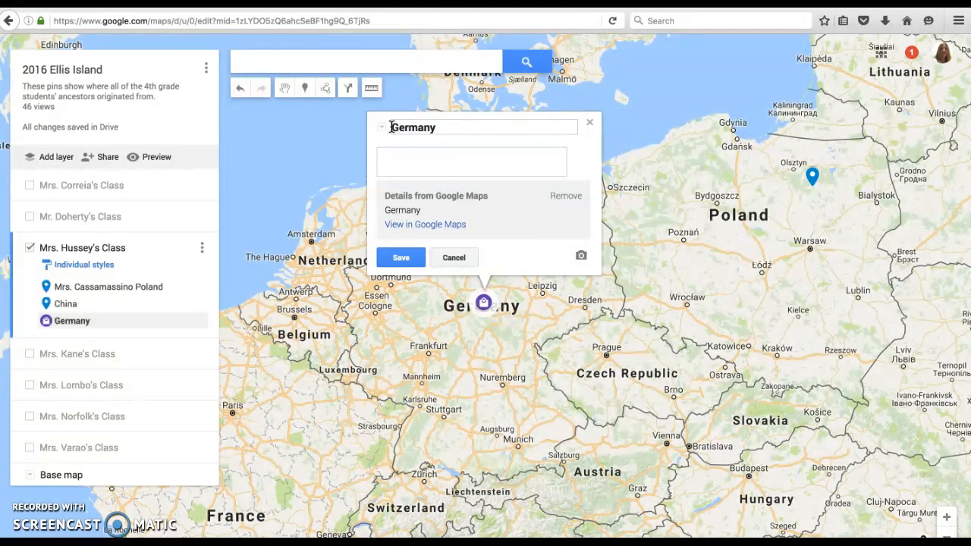
{"action": "type", "text": "Nicole "}
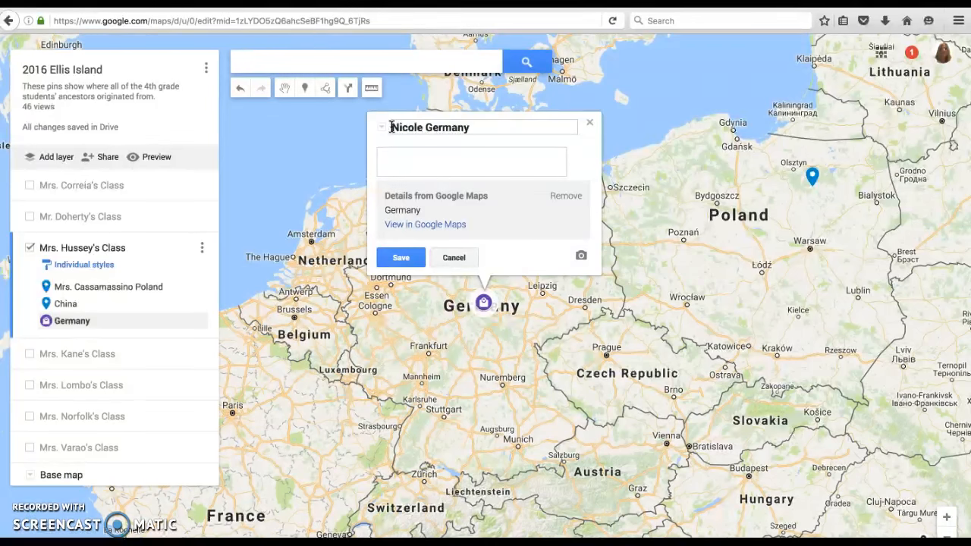
{"action": "type", "text": "C."}
{"action": "left_click", "coordinate": [393, 260]}
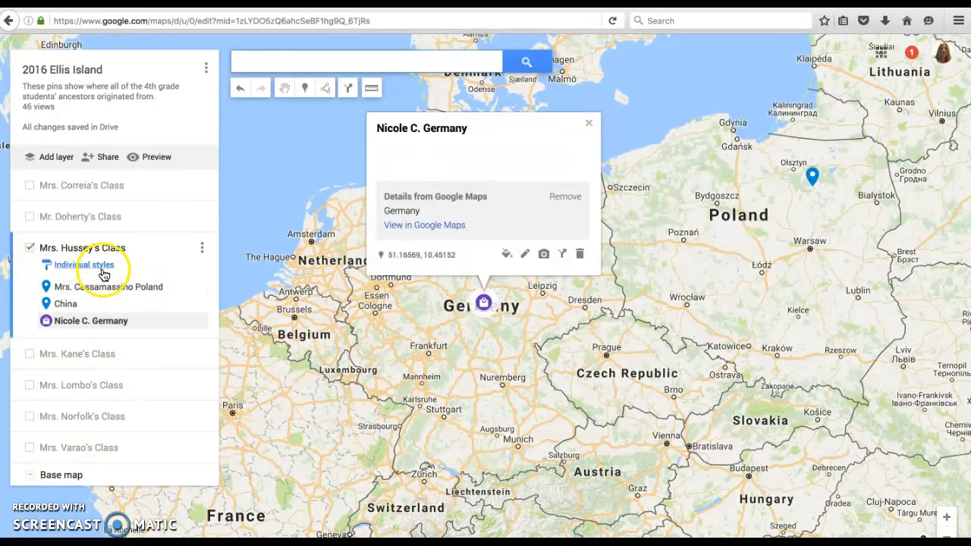
Browse the class layer's pins, jumping between the China and Germany locations on the map.
{"action": "left_click", "coordinate": [131, 244]}
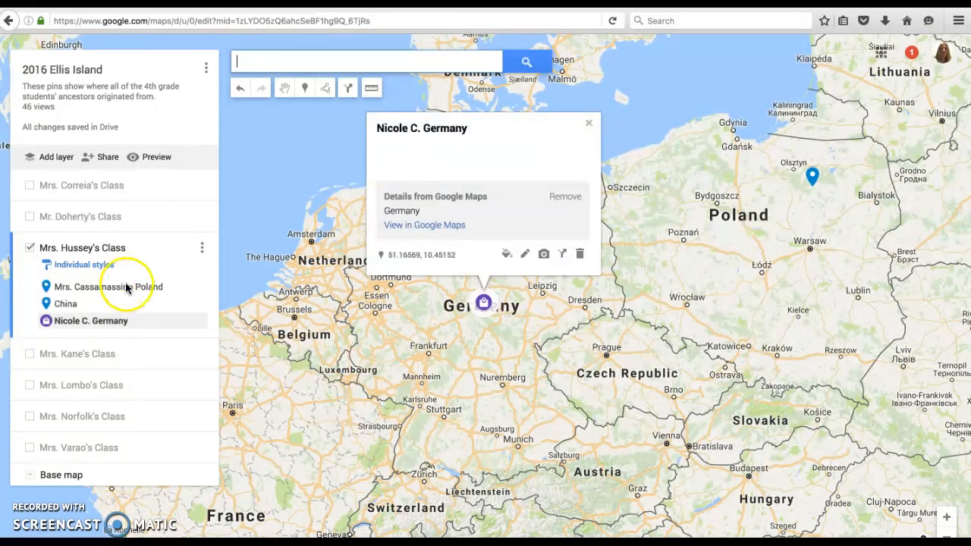
{"action": "left_click", "coordinate": [122, 323]}
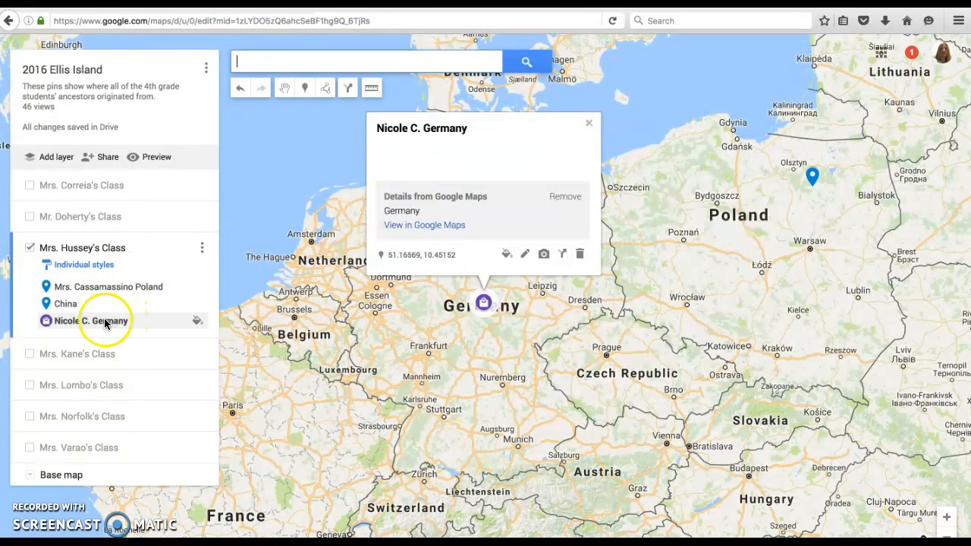
{"action": "left_click", "coordinate": [169, 236]}
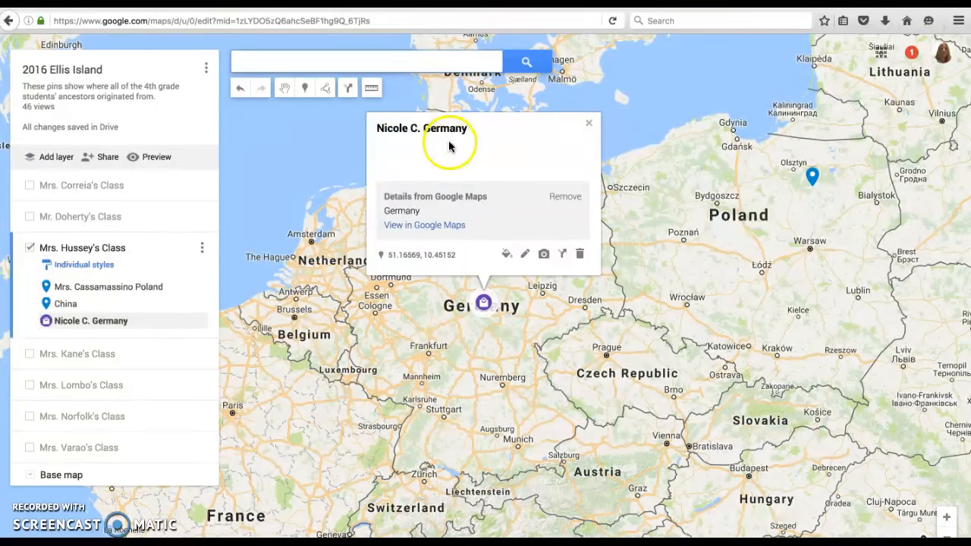
{"action": "left_click", "coordinate": [86, 309]}
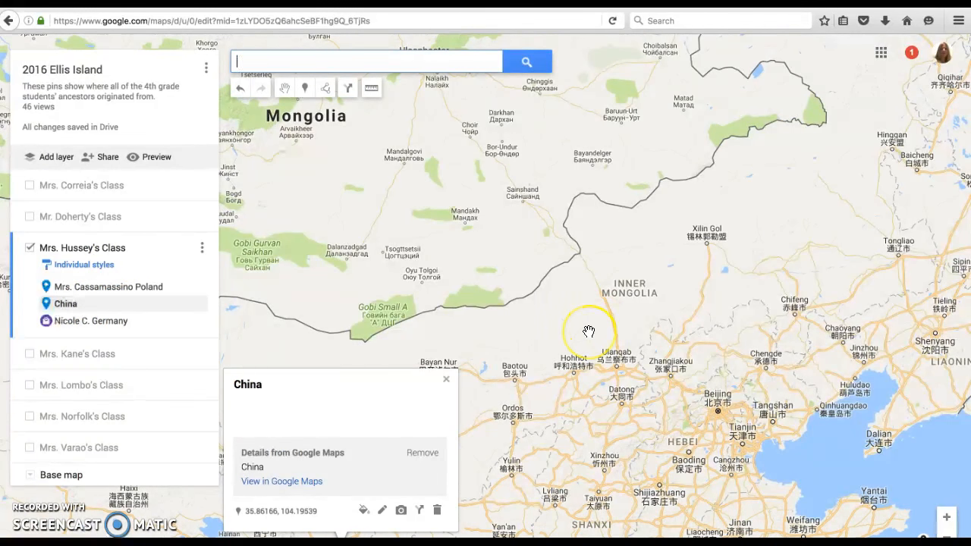
{"action": "left_click_drag", "start_coordinate": [589, 332], "coordinate": [596, 190]}
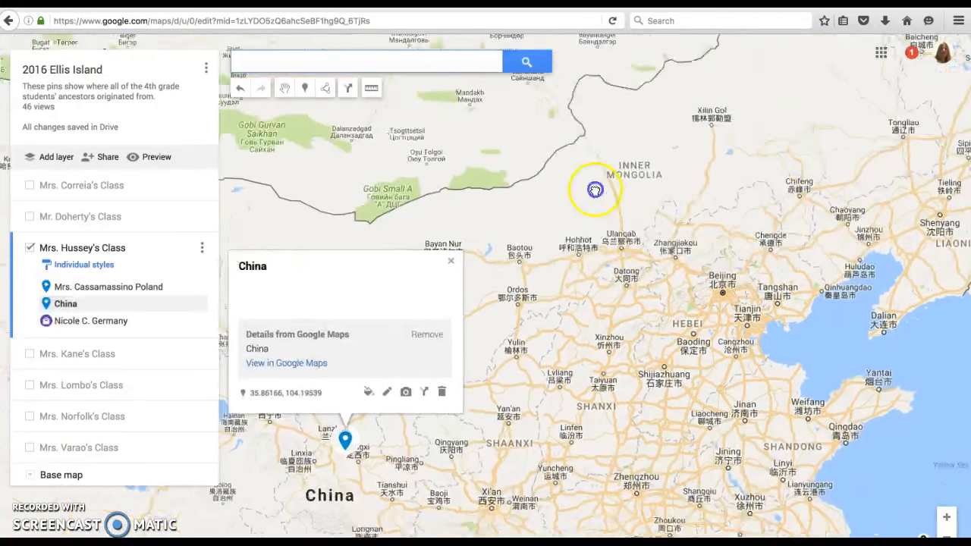
{"action": "left_click_drag", "start_coordinate": [559, 369], "coordinate": [586, 250]}
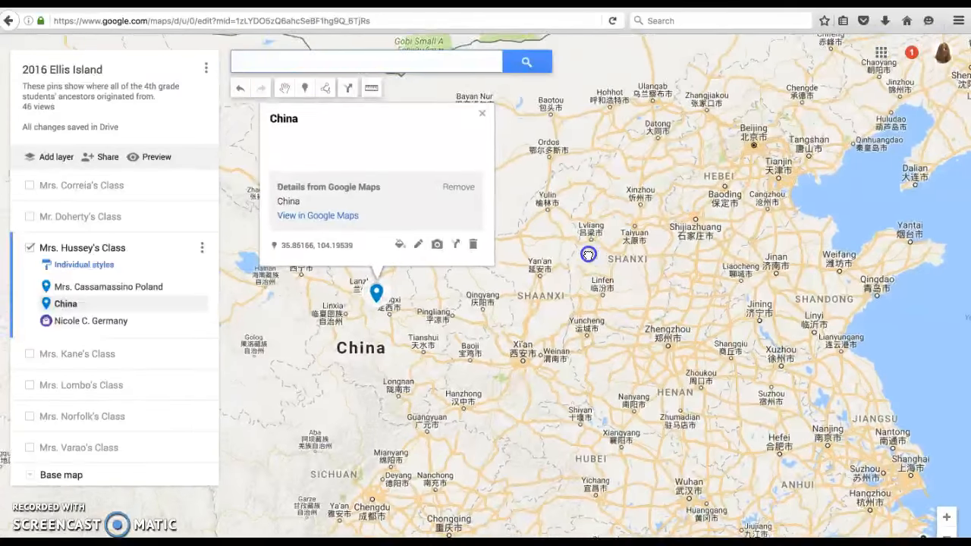
{"action": "left_click_drag", "start_coordinate": [555, 306], "coordinate": [589, 267]}
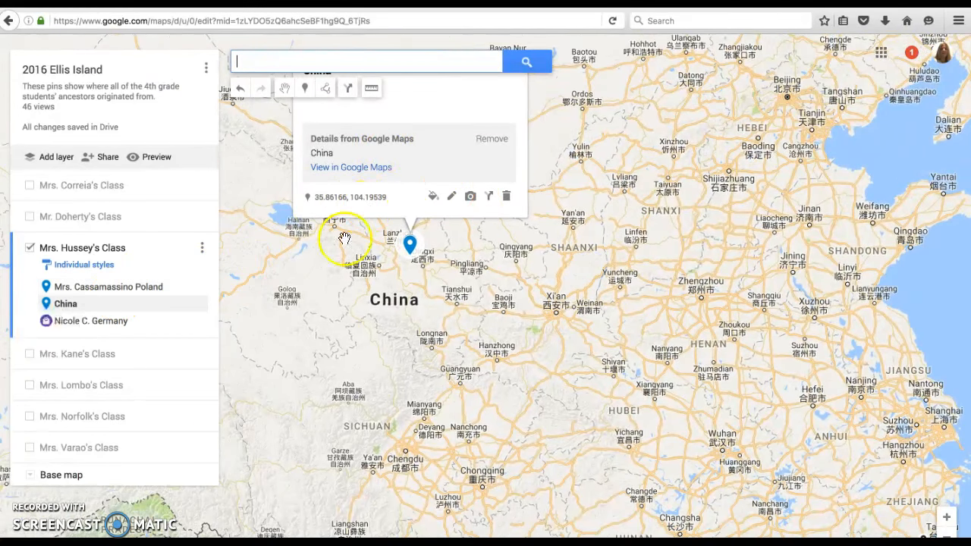
{"action": "left_click", "coordinate": [117, 322]}
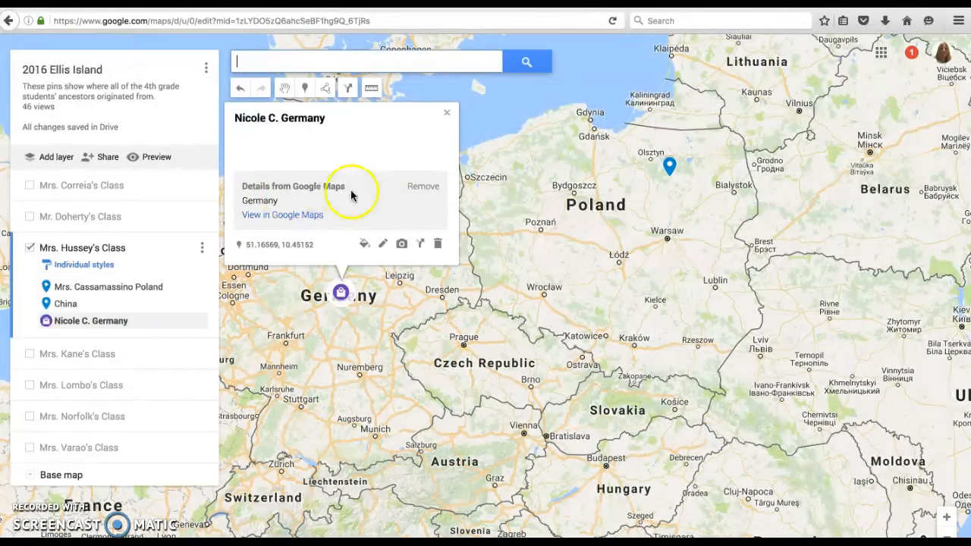
{"action": "left_click", "coordinate": [448, 116]}
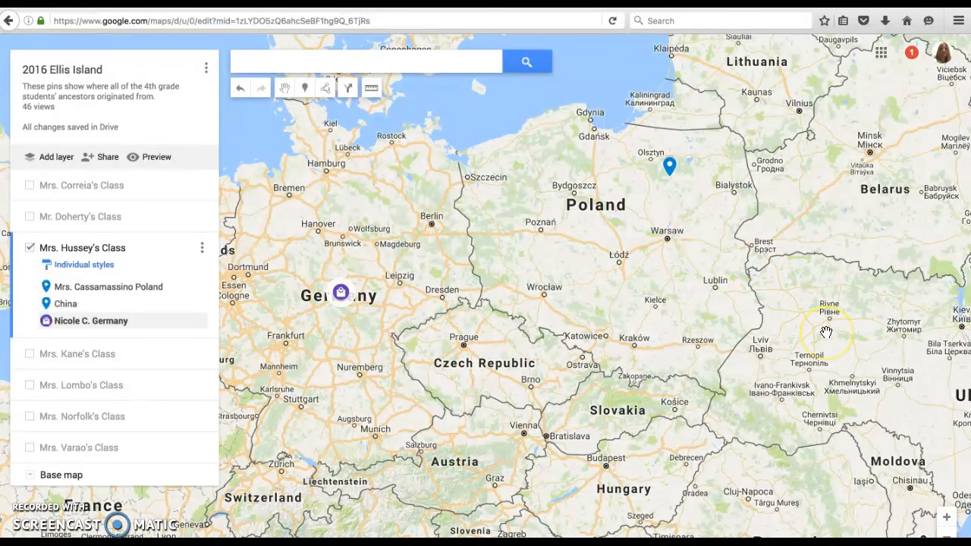
Add a new marker in central Japan and name it with the student's first name followed by Japan.
{"action": "left_click", "coordinate": [945, 535]}
{"action": "left_click", "coordinate": [946, 535]}
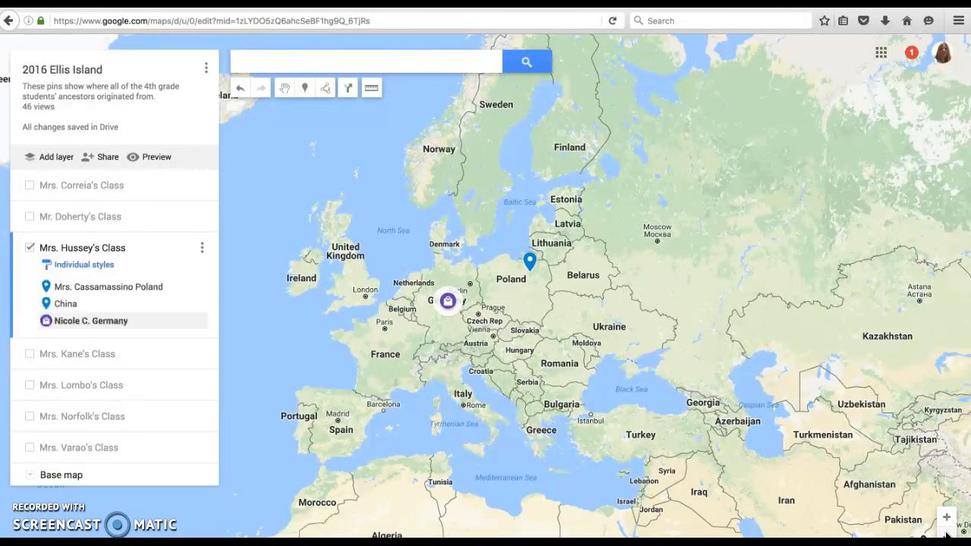
{"action": "left_click", "coordinate": [946, 535]}
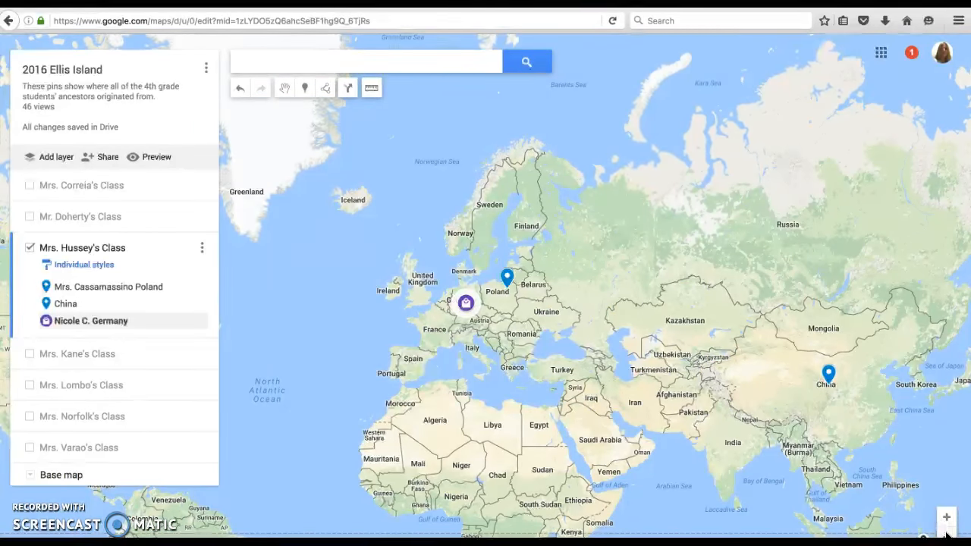
{"action": "left_click_drag", "start_coordinate": [823, 304], "coordinate": [707, 272]}
{"action": "left_click_drag", "start_coordinate": [823, 326], "coordinate": [726, 303]}
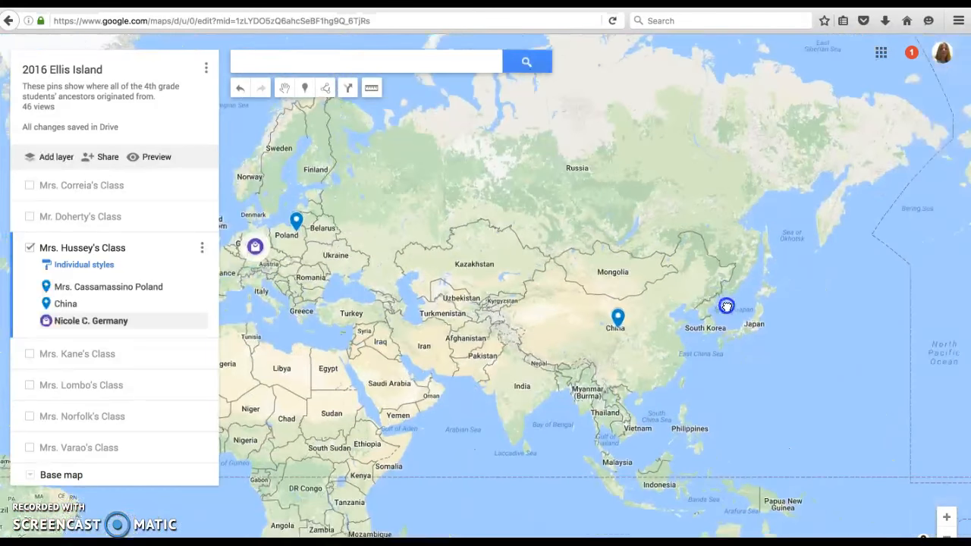
{"action": "left_click_drag", "start_coordinate": [689, 243], "coordinate": [594, 237]}
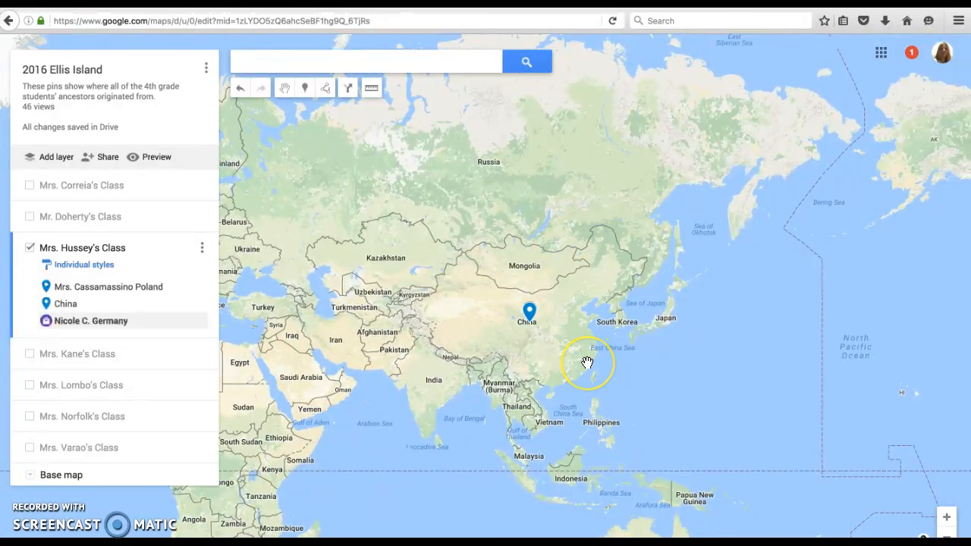
{"action": "left_click", "coordinate": [946, 518]}
{"action": "left_click", "coordinate": [948, 519]}
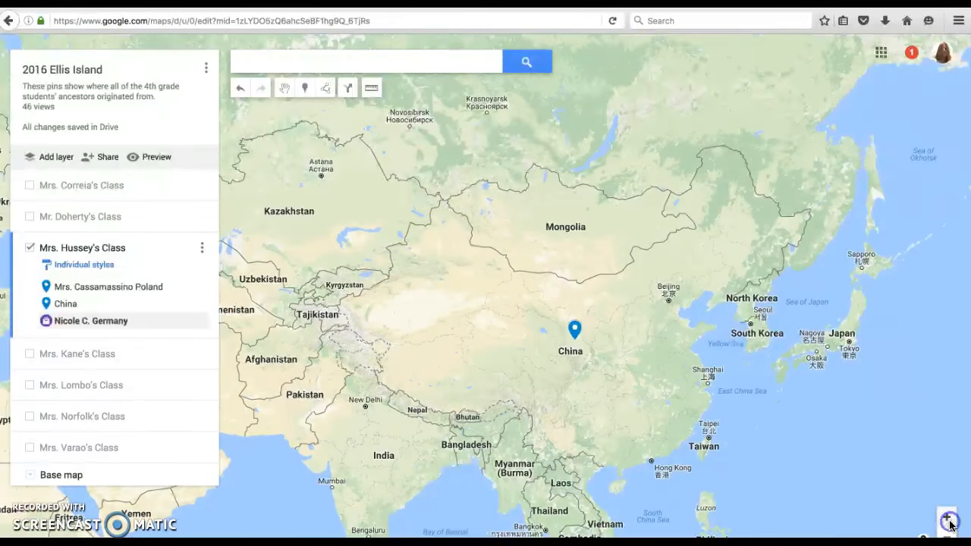
{"action": "left_click_drag", "start_coordinate": [826, 336], "coordinate": [515, 273]}
{"action": "left_click_drag", "start_coordinate": [642, 275], "coordinate": [528, 271]}
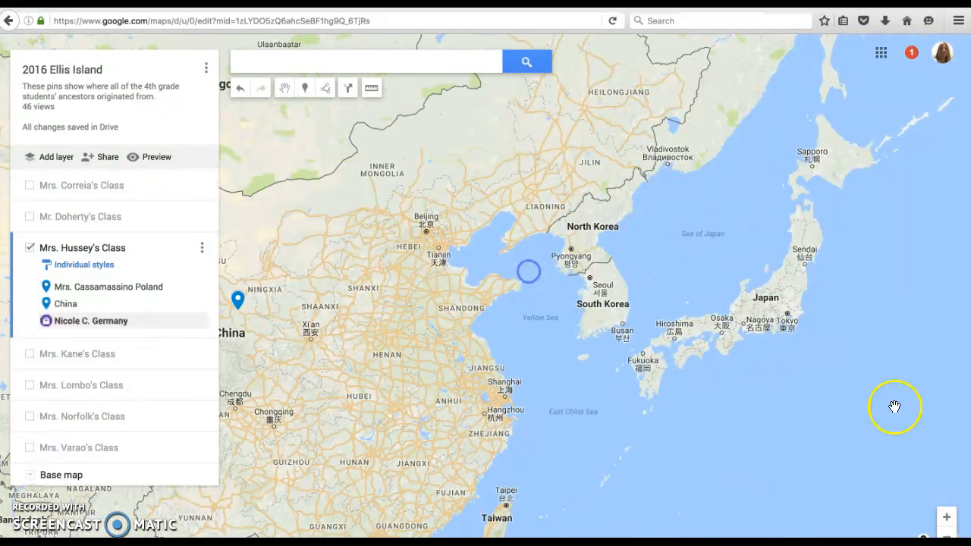
{"action": "left_click", "coordinate": [946, 517]}
{"action": "left_click_drag", "start_coordinate": [776, 353], "coordinate": [364, 311]}
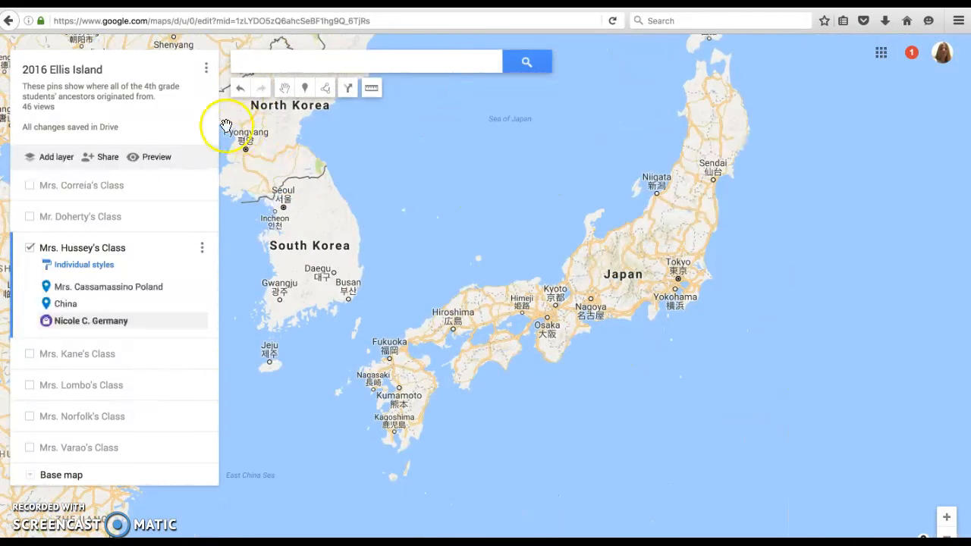
{"action": "left_click", "coordinate": [304, 90]}
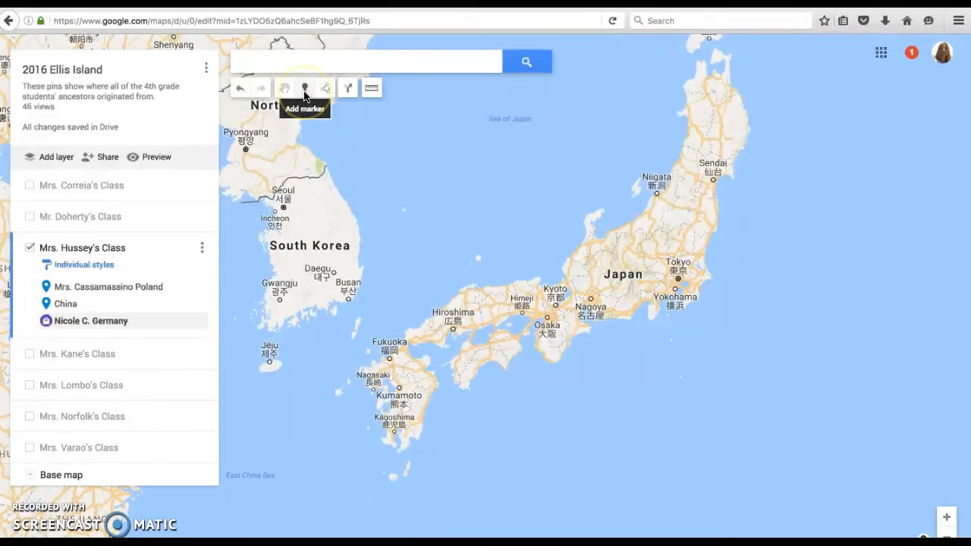
{"action": "left_click", "coordinate": [304, 91]}
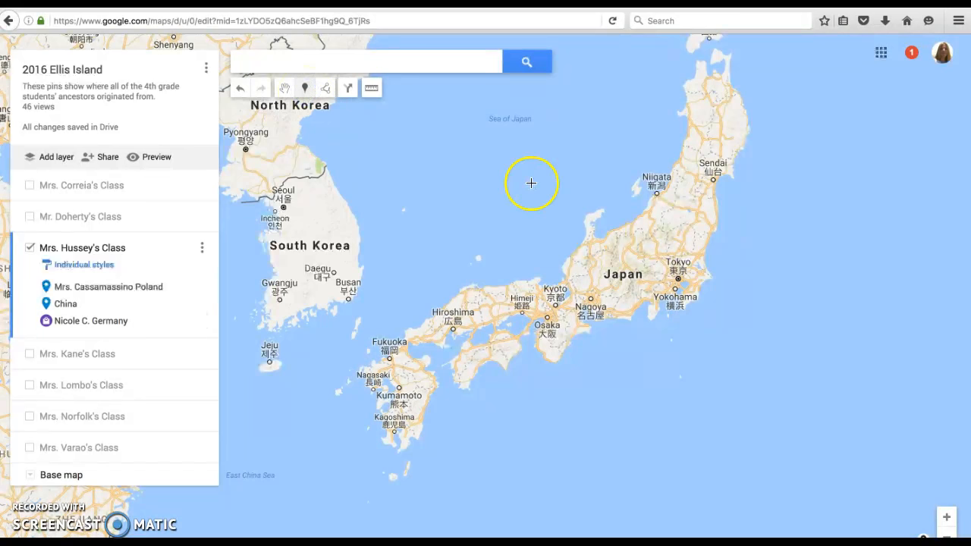
{"action": "left_click", "coordinate": [662, 217]}
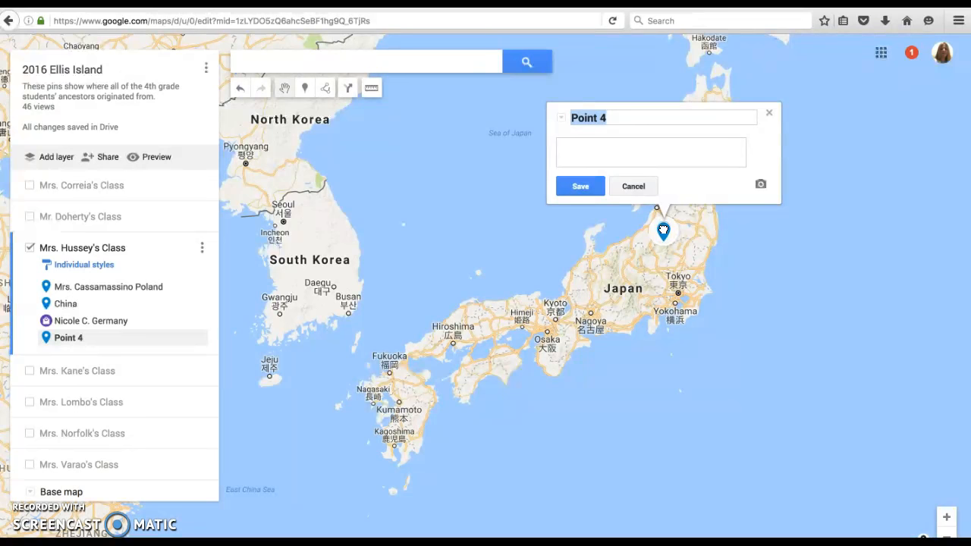
{"action": "type", "text": "Nicole J"}
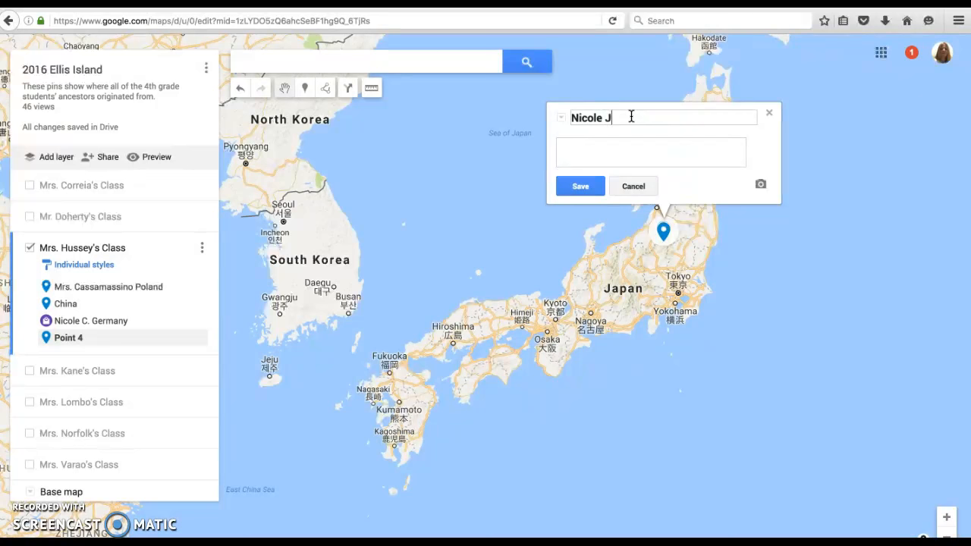
{"action": "type", "text": "apan"}
{"action": "left_click", "coordinate": [581, 186]}
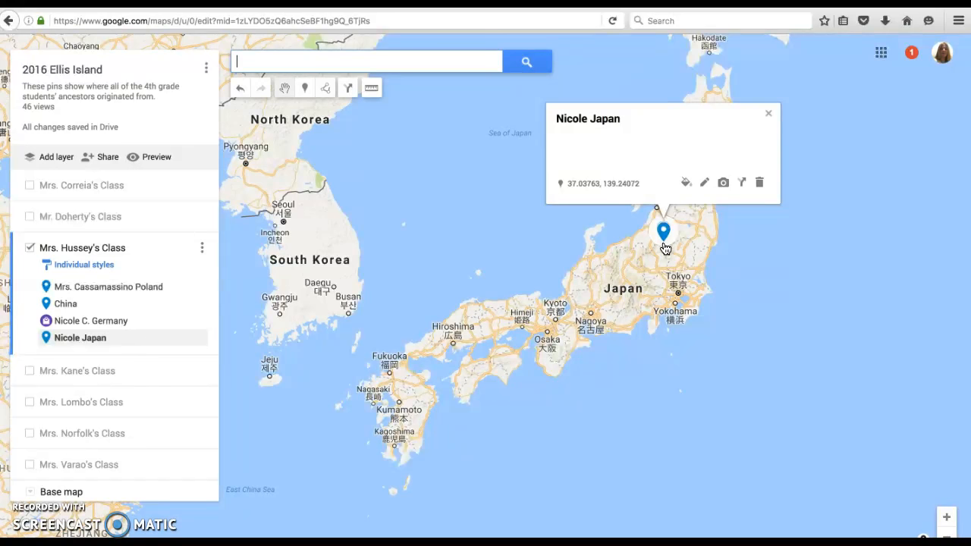
{"action": "left_click", "coordinate": [768, 113]}
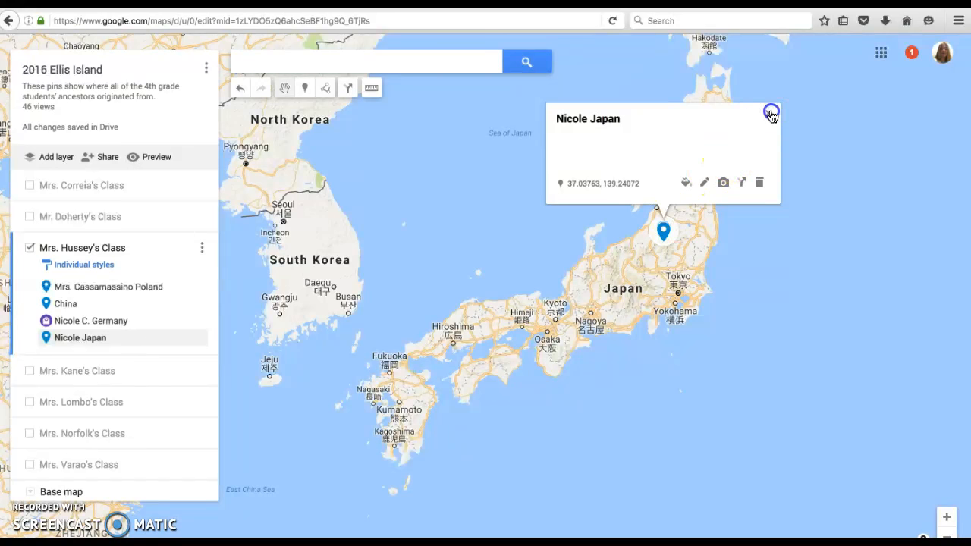
Delete the Japan marker and undo the deletion.
{"action": "left_click", "coordinate": [947, 532]}
{"action": "left_click", "coordinate": [947, 532]}
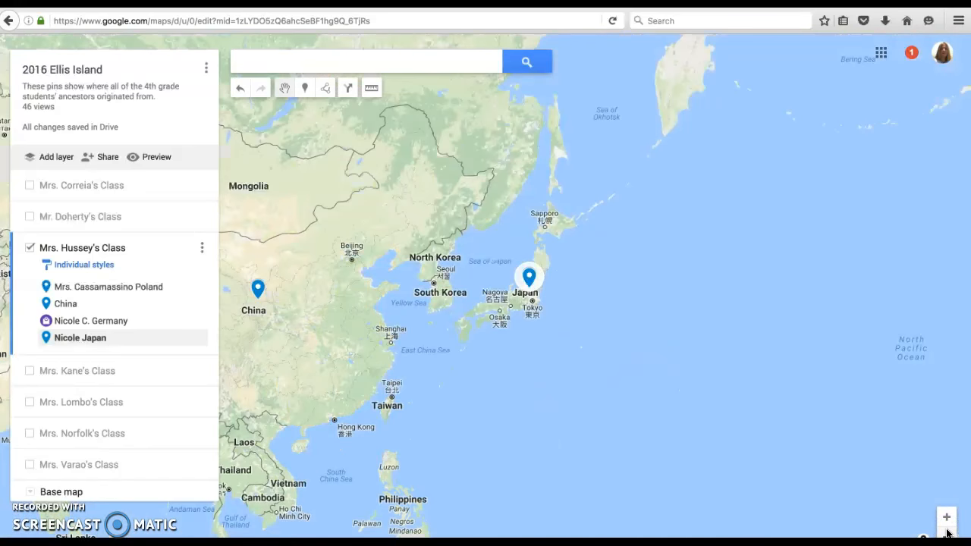
{"action": "left_click", "coordinate": [946, 532]}
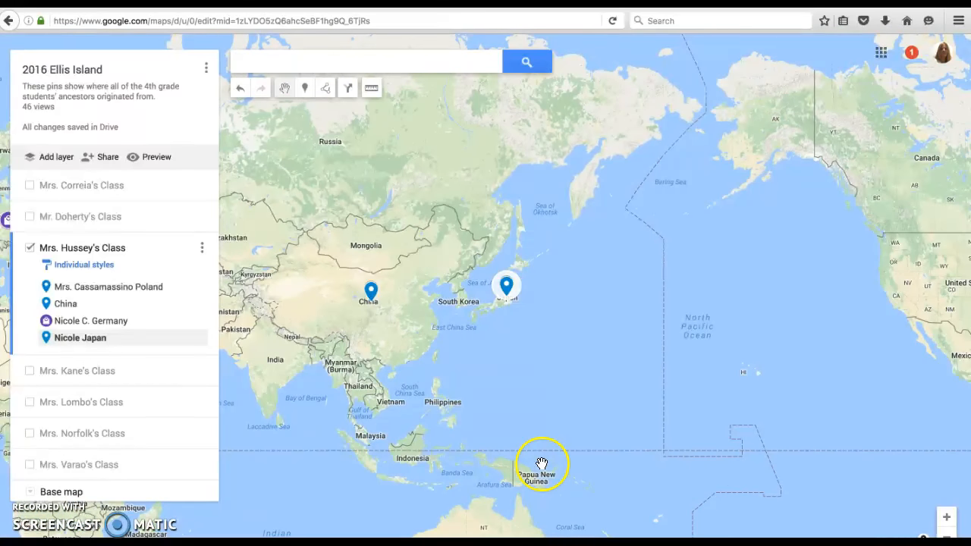
{"action": "left_click", "coordinate": [506, 287]}
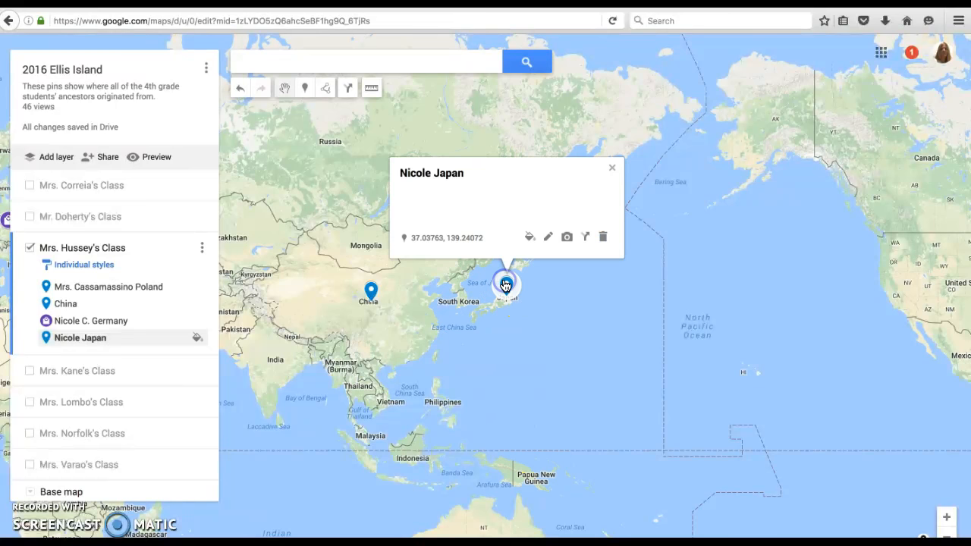
{"action": "left_click", "coordinate": [603, 236]}
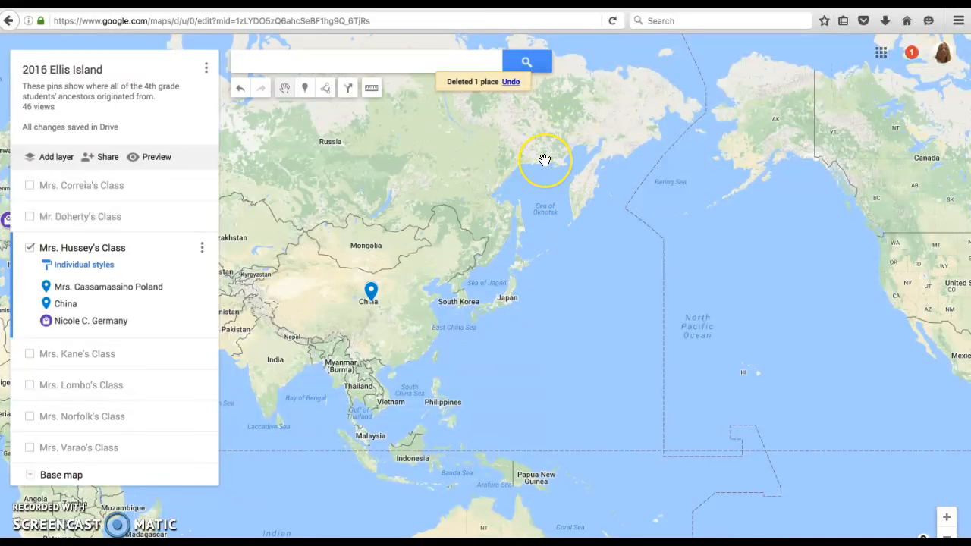
{"action": "left_click", "coordinate": [512, 83]}
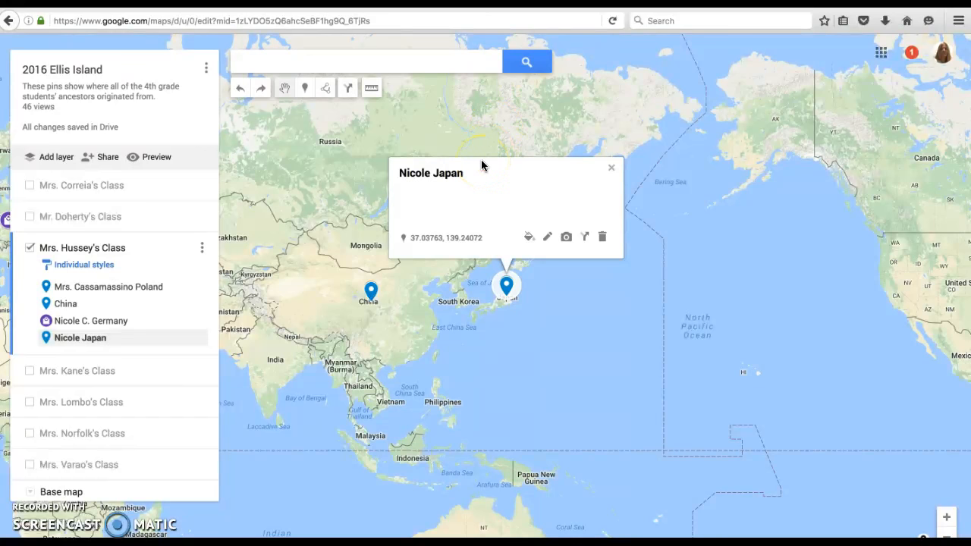
Open and close the China pin's details.
{"action": "left_click", "coordinate": [611, 167]}
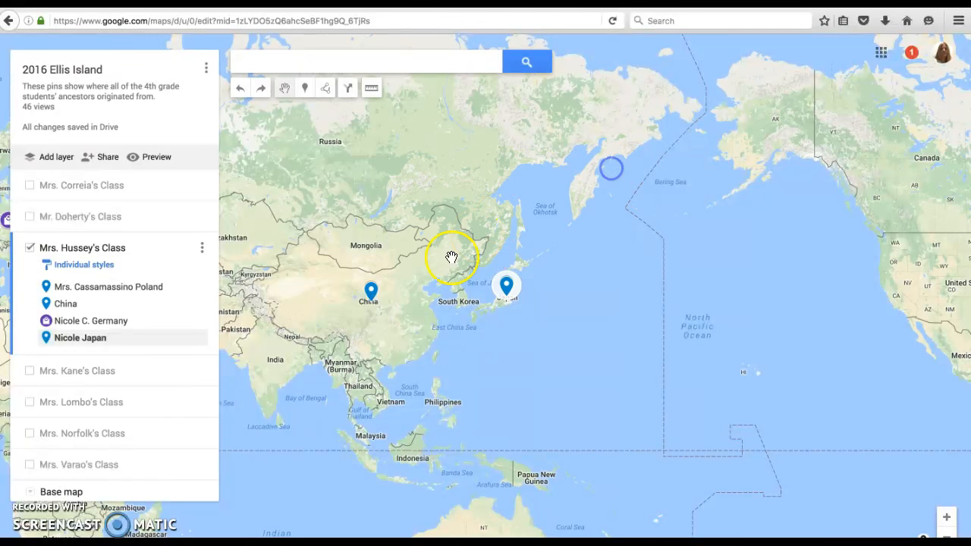
{"action": "left_click", "coordinate": [370, 292]}
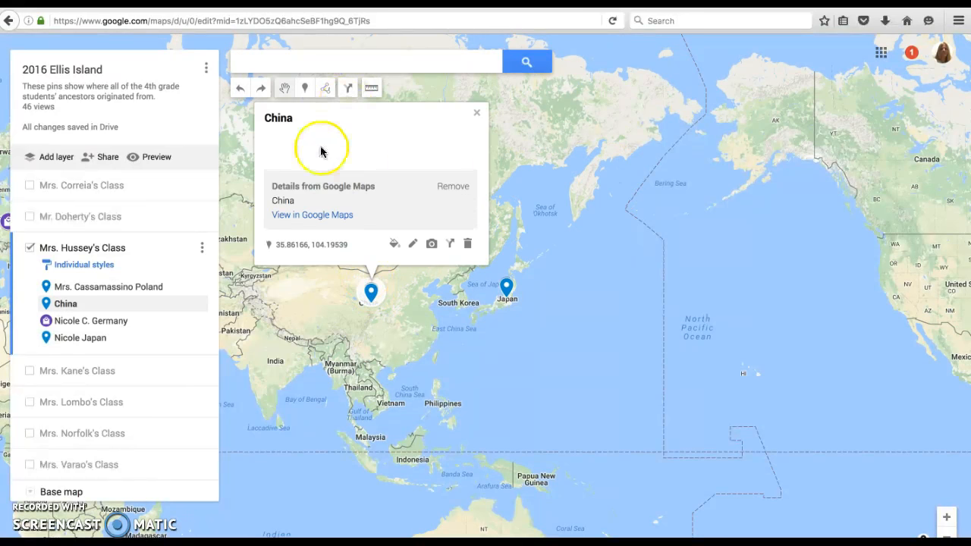
{"action": "left_click", "coordinate": [478, 113]}
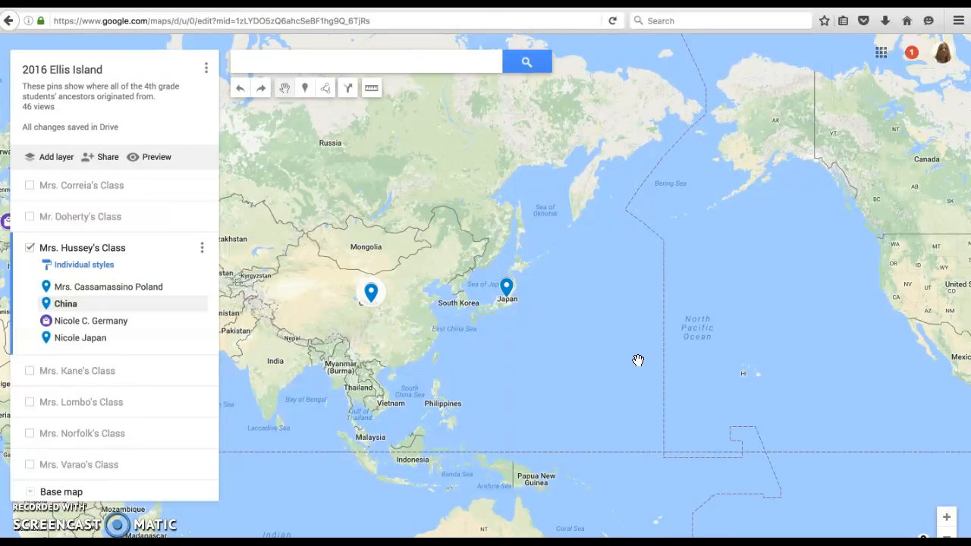
Preview the map in view-only mode and dismiss the sharing notice.
{"action": "left_click", "coordinate": [157, 157]}
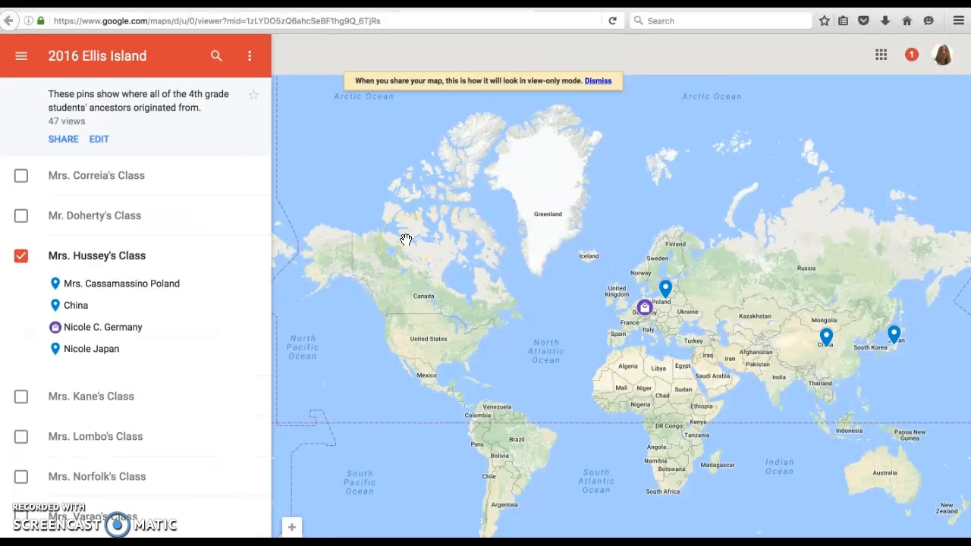
{"action": "left_click", "coordinate": [598, 80]}
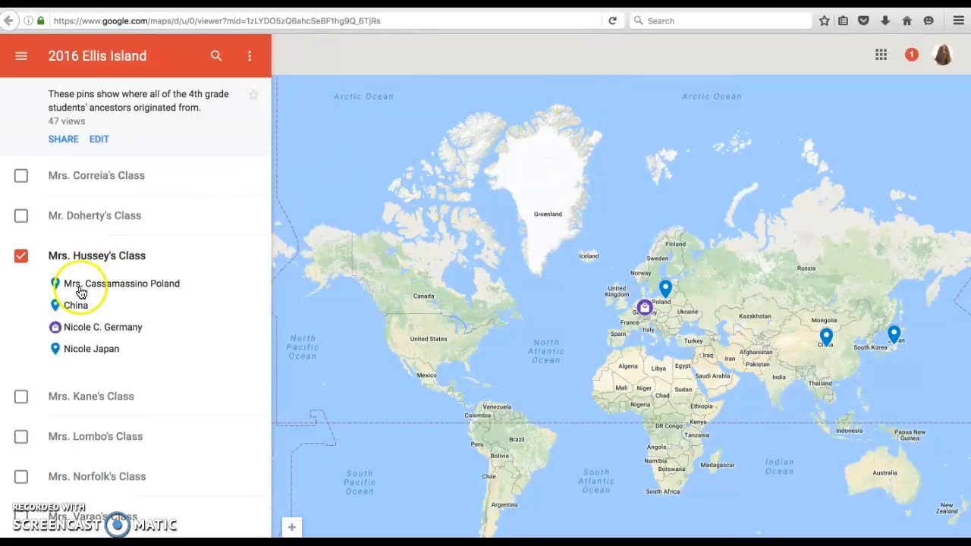
Show Mr. Doherty's, Mrs. Correia's and Mrs. Kane's class layers alongside Mrs. Hussey's Class in the preview.
{"action": "left_click", "coordinate": [20, 215]}
{"action": "left_click", "coordinate": [21, 176]}
{"action": "scroll", "coordinate": [34, 425], "scroll_direction": "down", "scroll_amount": 2}
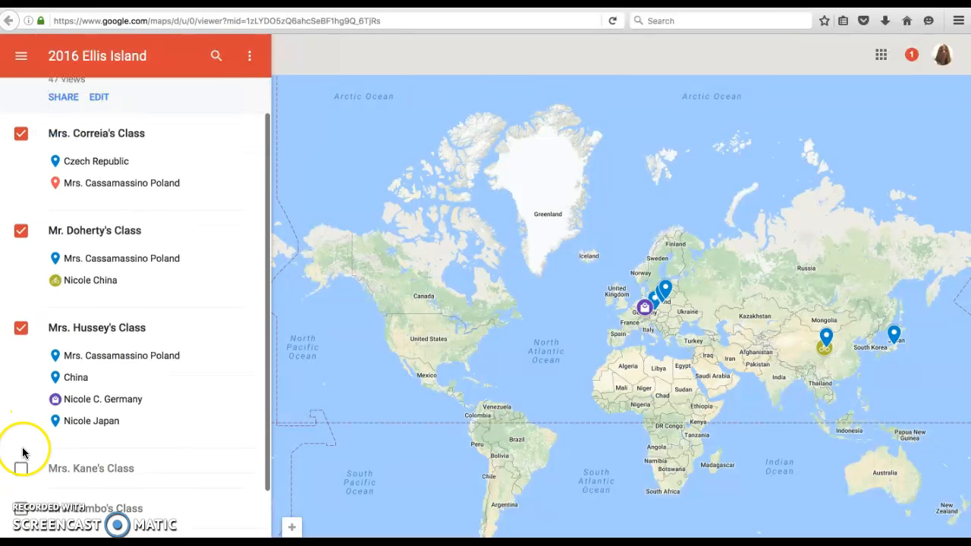
{"action": "left_click", "coordinate": [21, 438]}
{"action": "scroll", "coordinate": [25, 443], "scroll_direction": "down", "scroll_amount": 1}
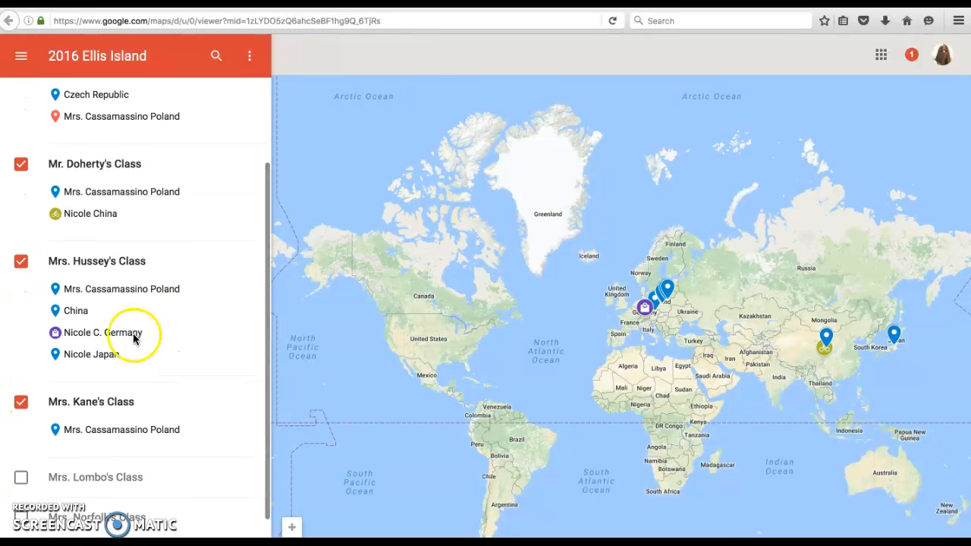
Collapse the map legend and zoom the map in on Europe and Asia.
{"action": "left_click", "coordinate": [250, 57]}
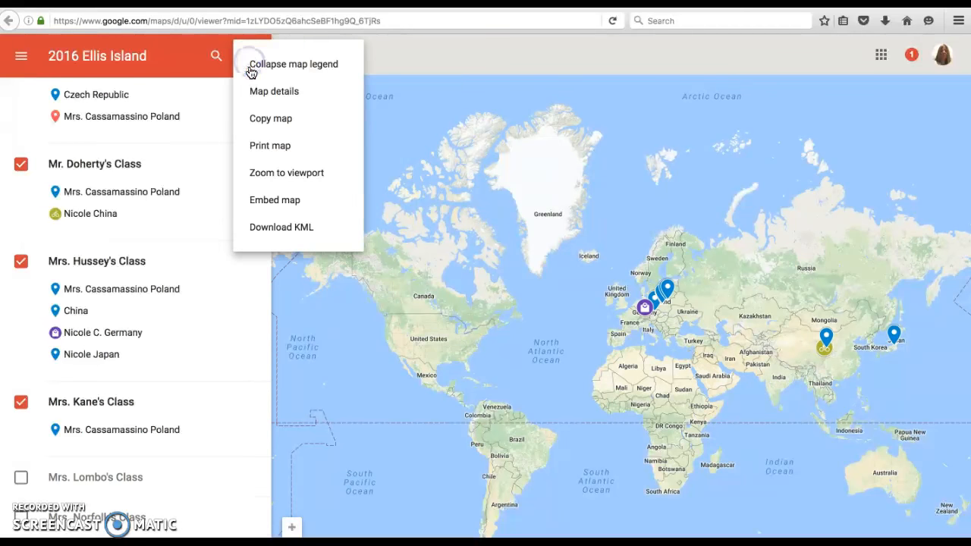
{"action": "left_click", "coordinate": [262, 67]}
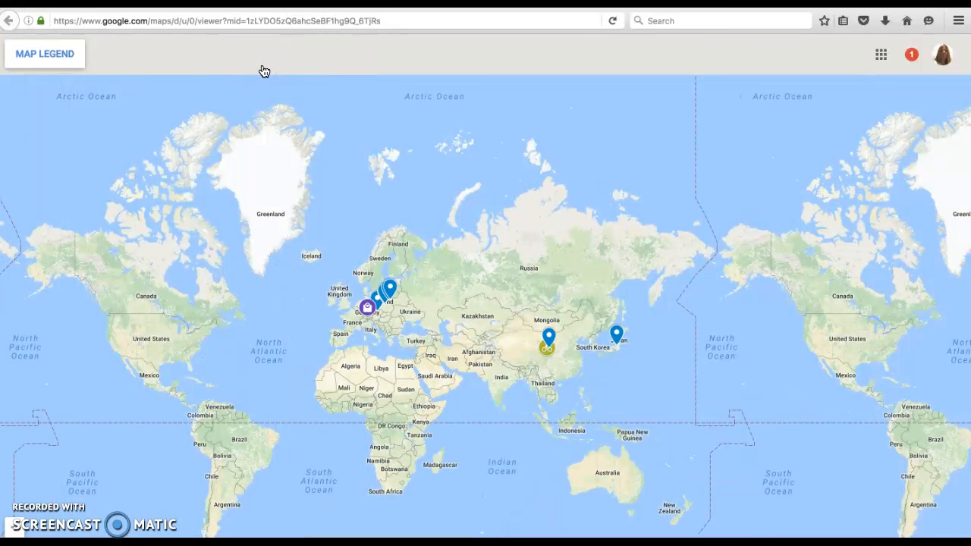
{"action": "left_click", "coordinate": [10, 528]}
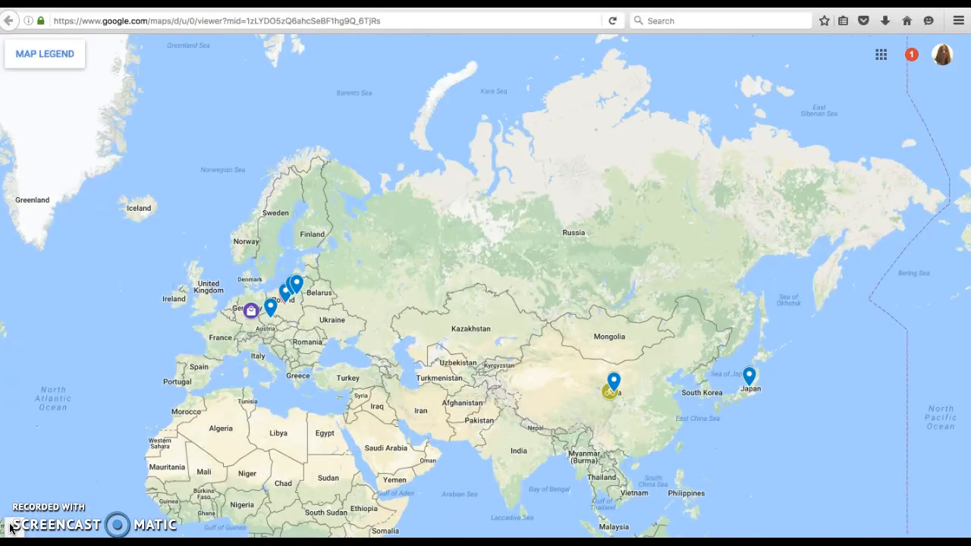
{"action": "left_click_drag", "start_coordinate": [144, 256], "coordinate": [243, 165]}
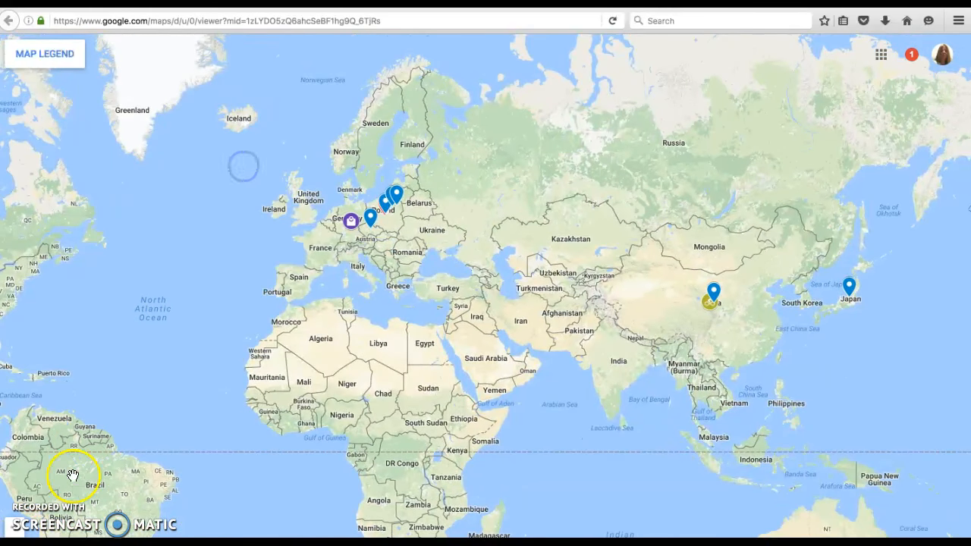
{"action": "left_click", "coordinate": [9, 528]}
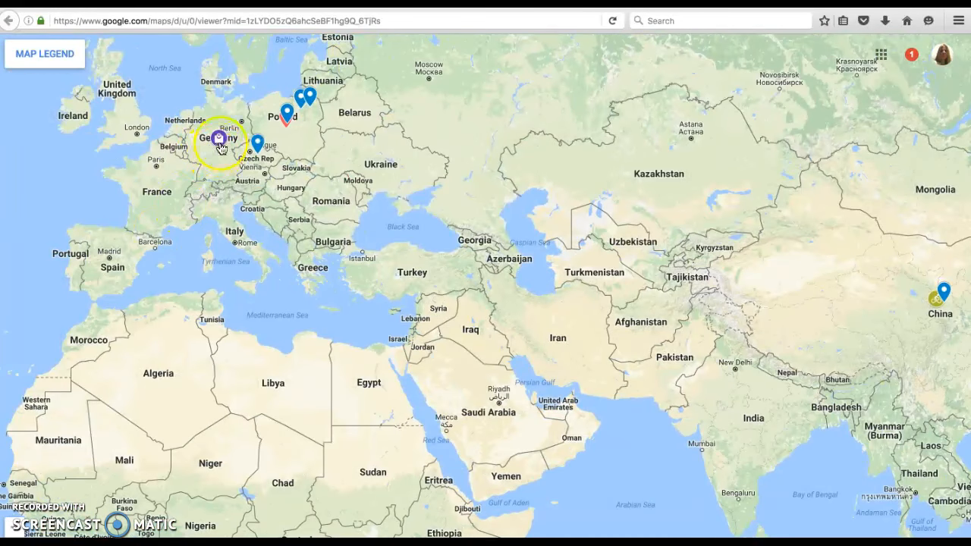
Open and close the Germany pin's details in the preview, then browse the map around Europe.
{"action": "left_click", "coordinate": [219, 141]}
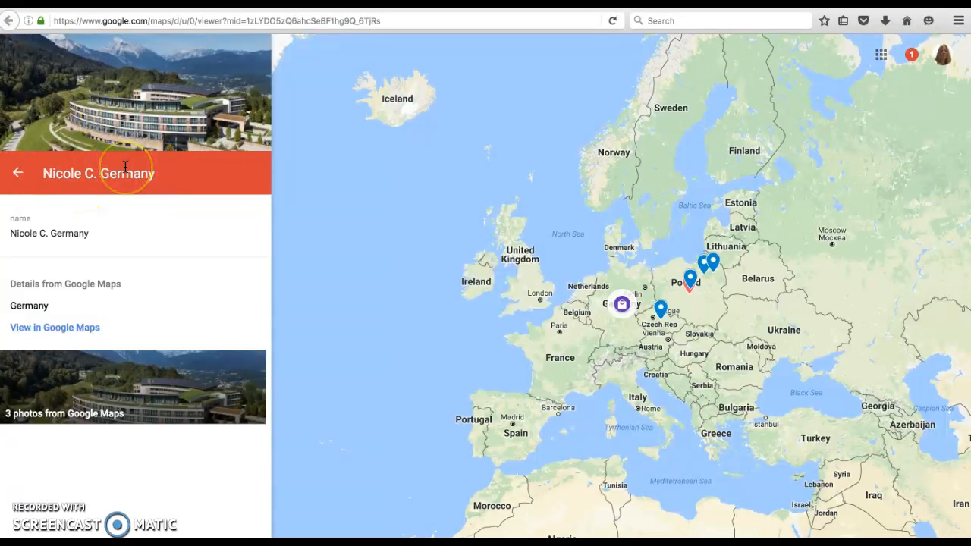
{"action": "left_click", "coordinate": [18, 177]}
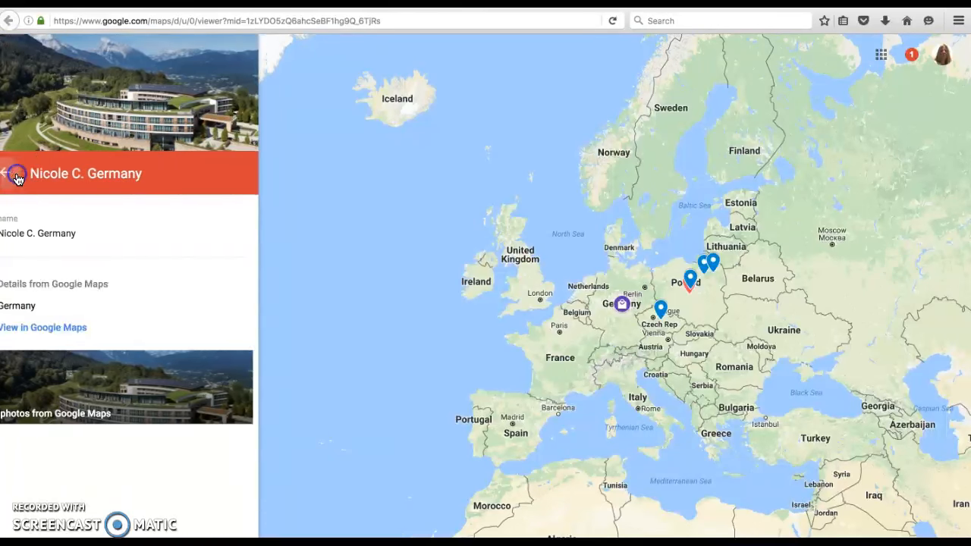
{"action": "left_click_drag", "start_coordinate": [711, 293], "coordinate": [620, 300]}
{"action": "left_click_drag", "start_coordinate": [668, 306], "coordinate": [592, 283]}
{"action": "left_click_drag", "start_coordinate": [623, 313], "coordinate": [596, 257]}
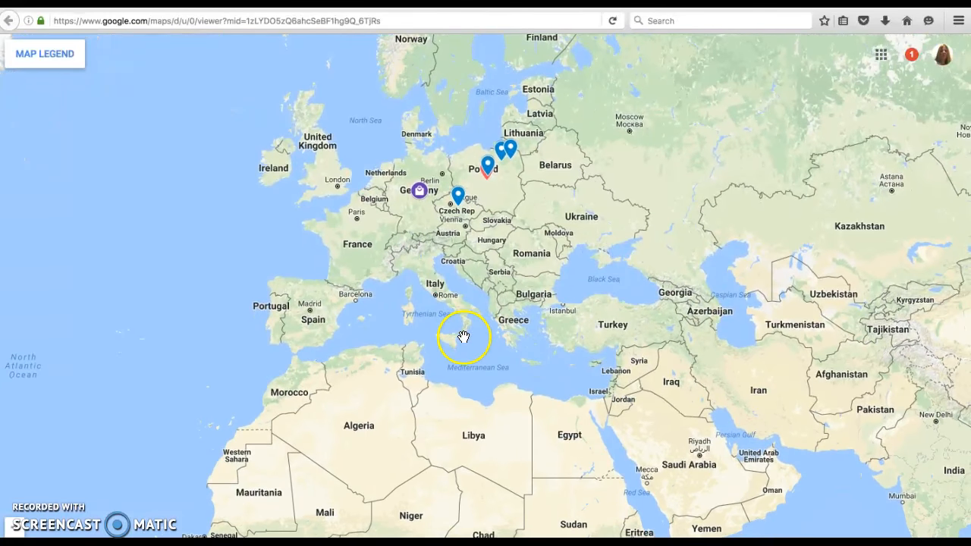